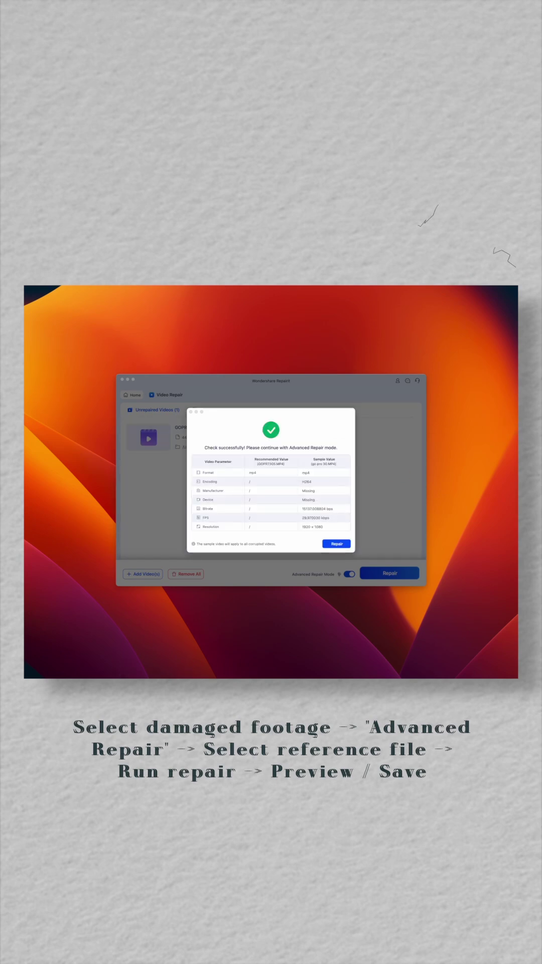
Step: Start the advanced repair of the GoPro clip from the sample-check prompt
left_click(337, 543)
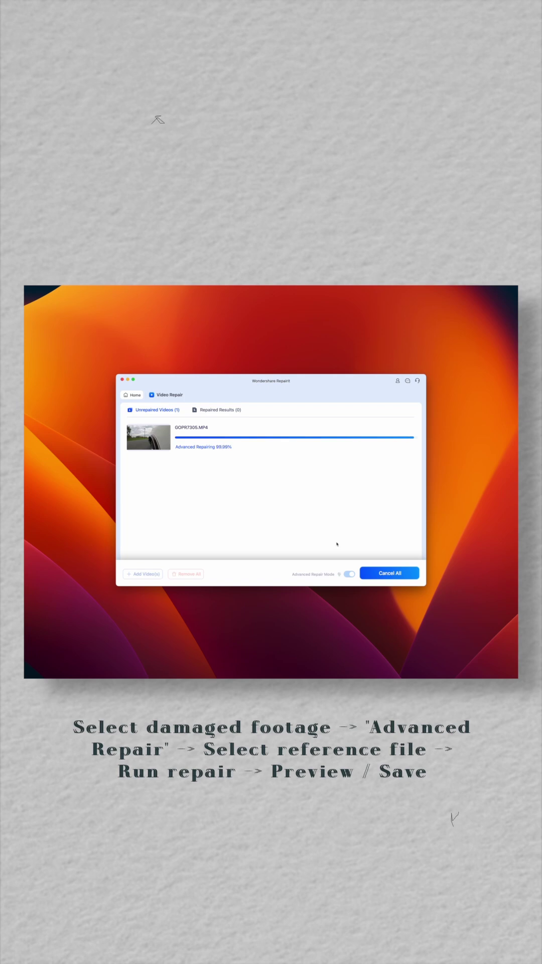
Step: Load a preview of the repaired GOPR7305.MP4 once Advanced Repairing finishes
left_click(301, 495)
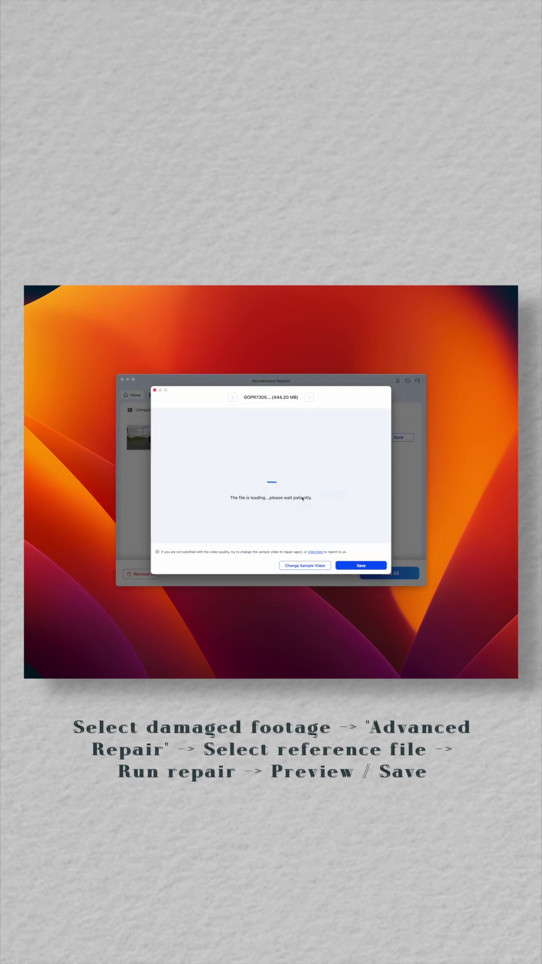